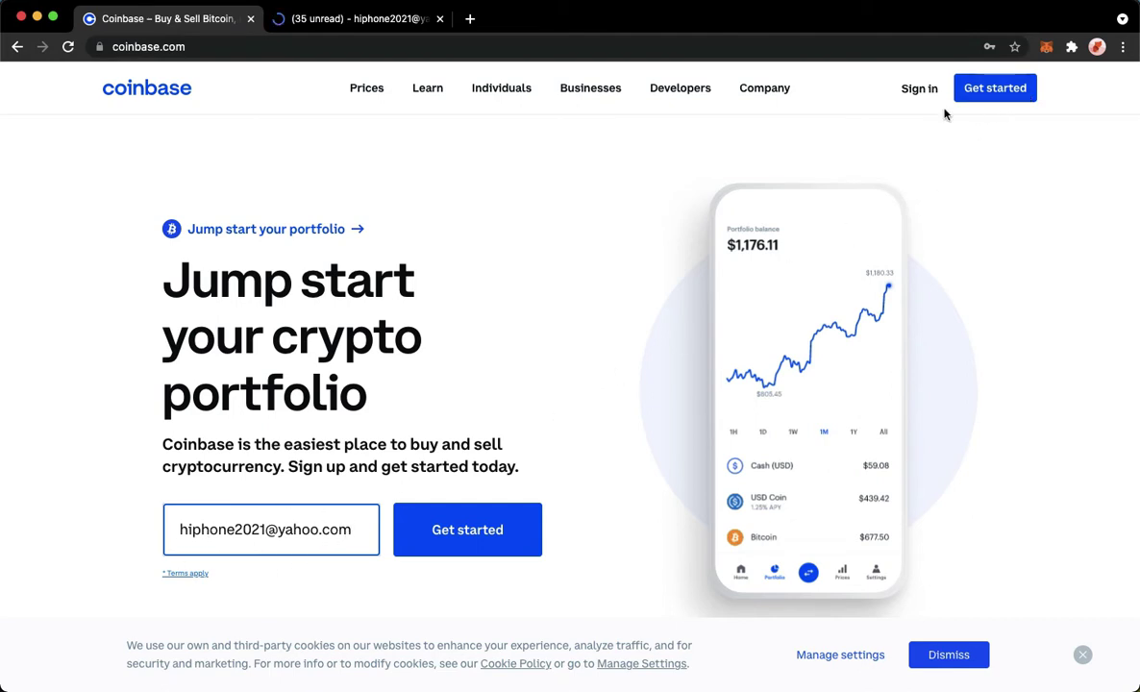
Open the create-account form and replace the autofilled email with the Yahoo address.
click(448, 538)
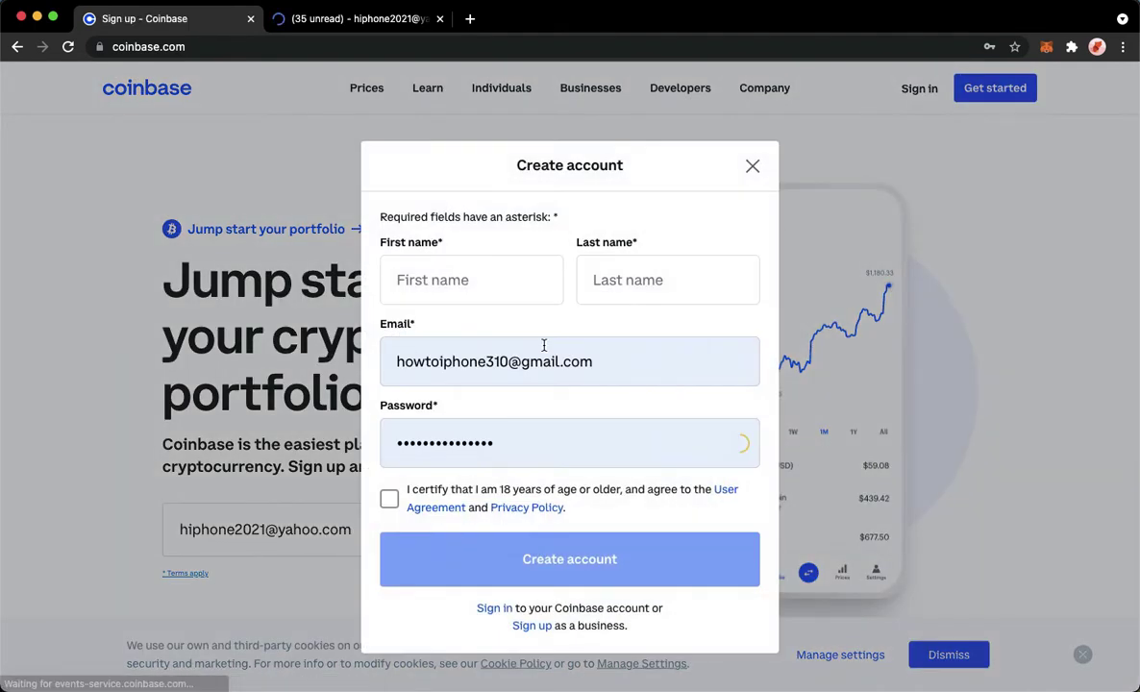
click(565, 361)
triple_click(586, 361)
key(super+v)
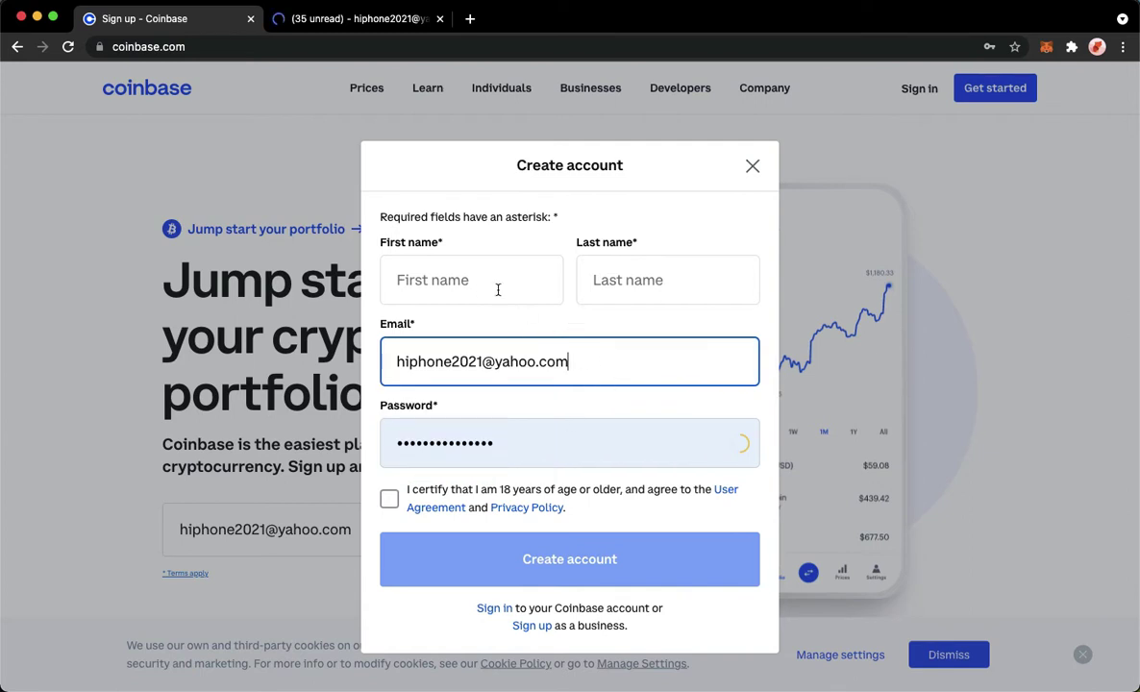
Enter first name 'How To' and last name 'iPhone', and accept the age and agreement terms.
click(498, 289)
text(How To)
key(Tab)
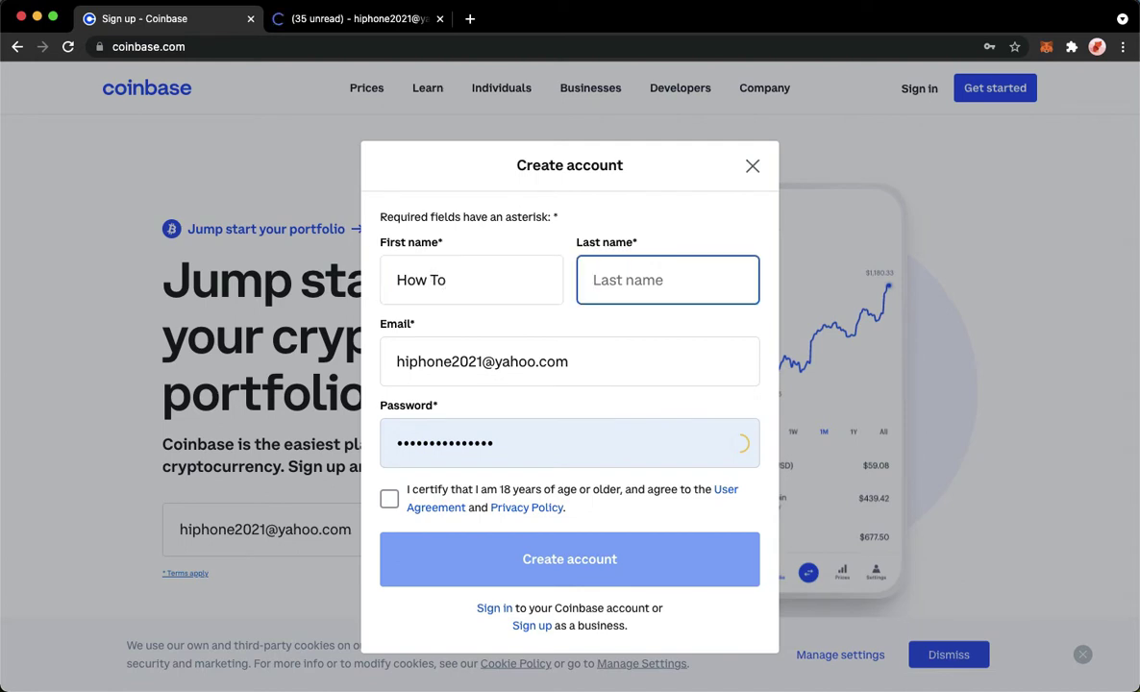
text(iPhone)
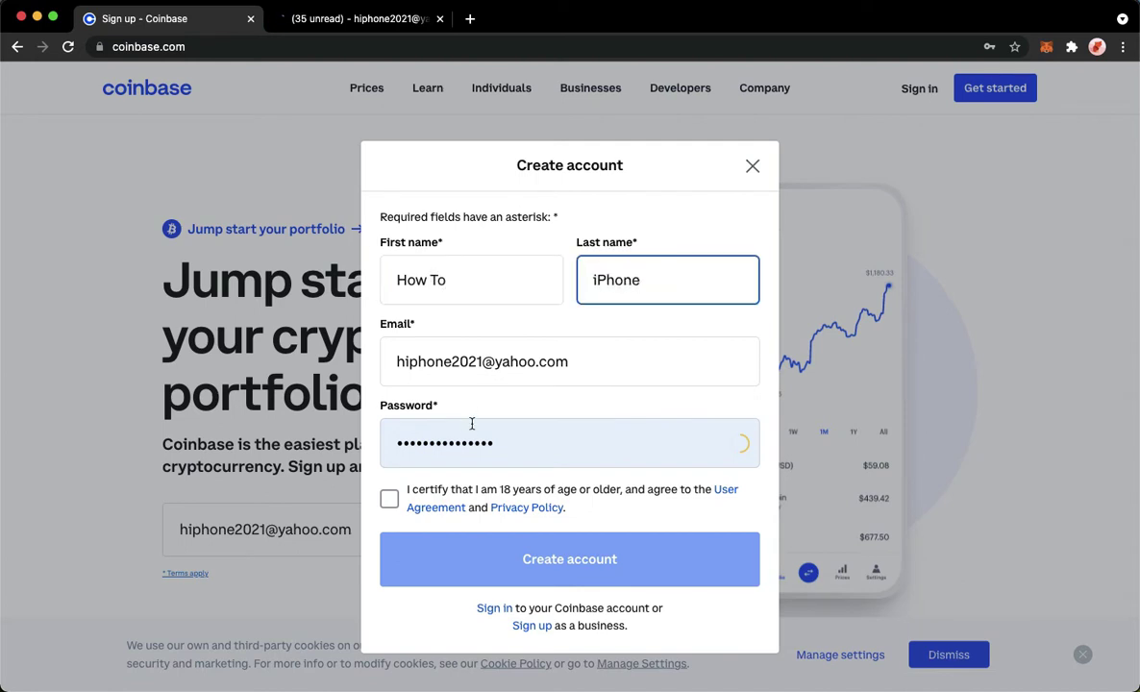
click(391, 500)
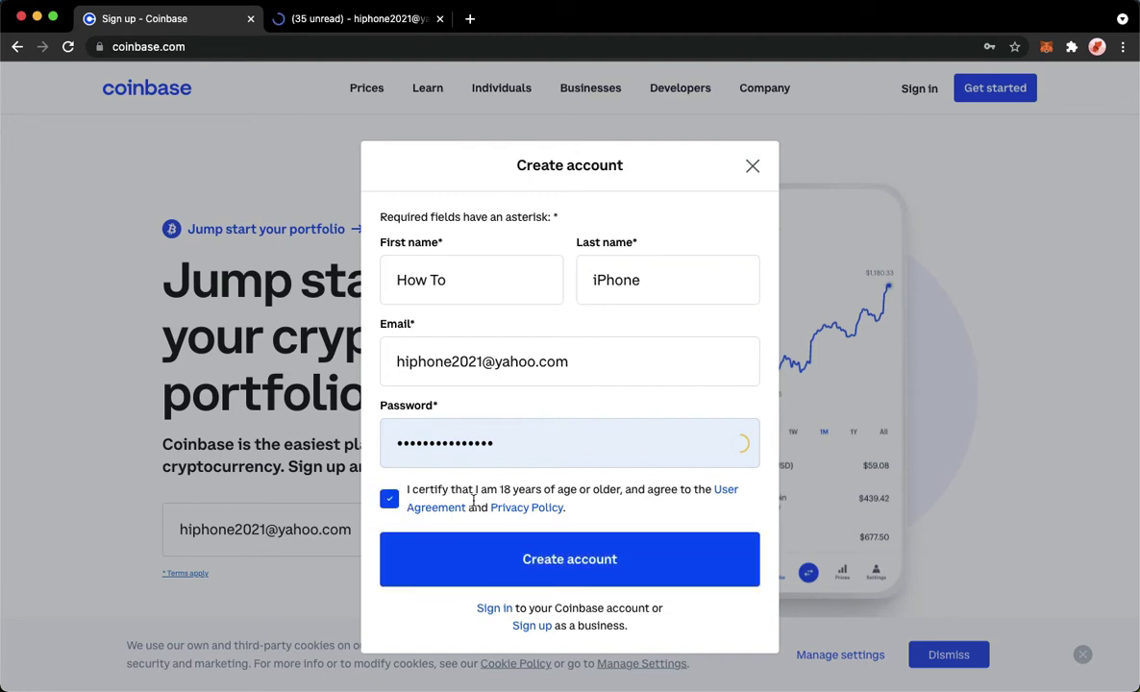
Submit the sign-up form, then dismiss the save-password prompt and the cookie notice.
click(488, 560)
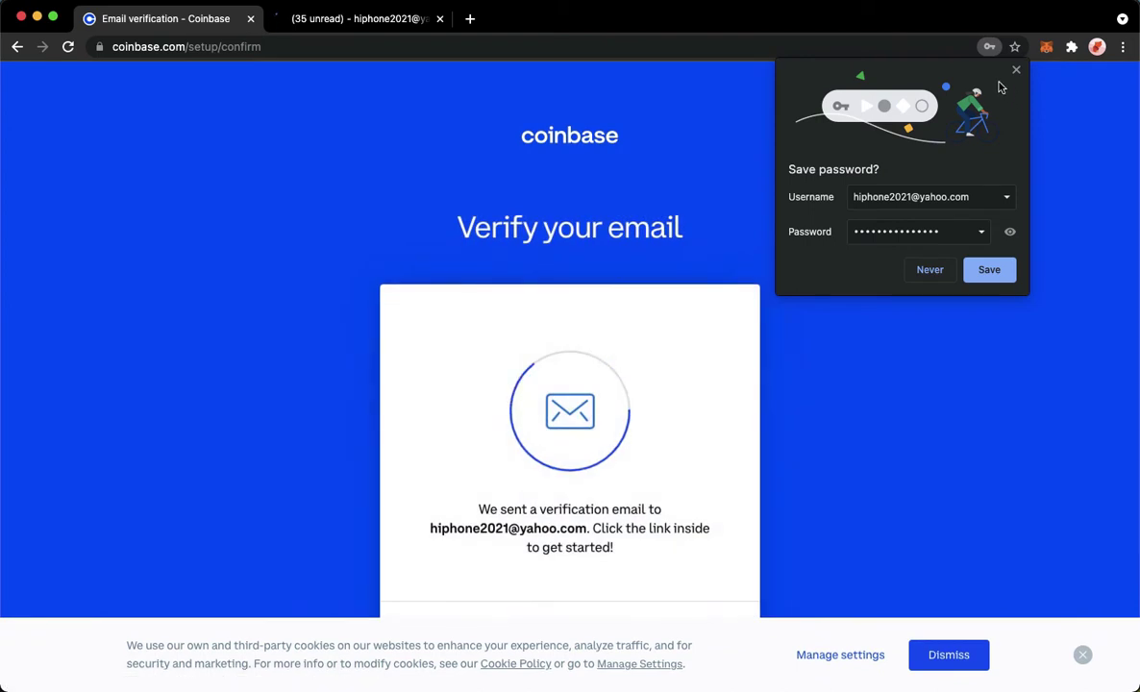
click(1014, 73)
scroll(720, 330, down, 2)
click(1085, 656)
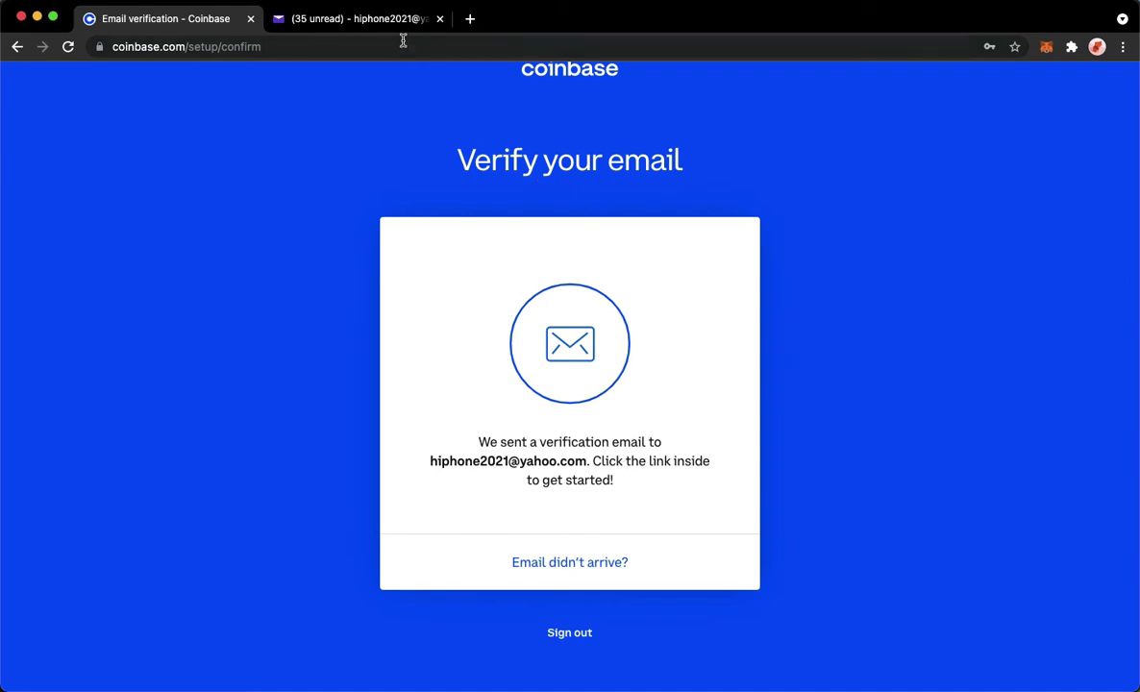
In Yahoo Mail, close the theme panel, refresh the inbox, and open Coinbase's verification email.
click(375, 27)
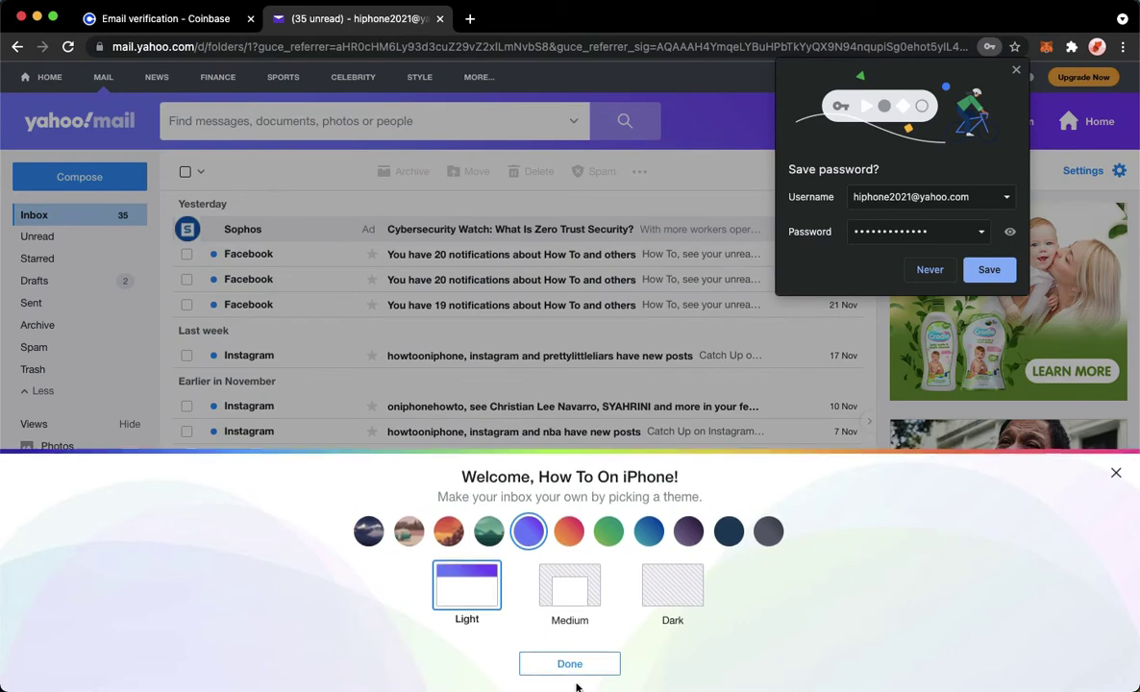
click(570, 665)
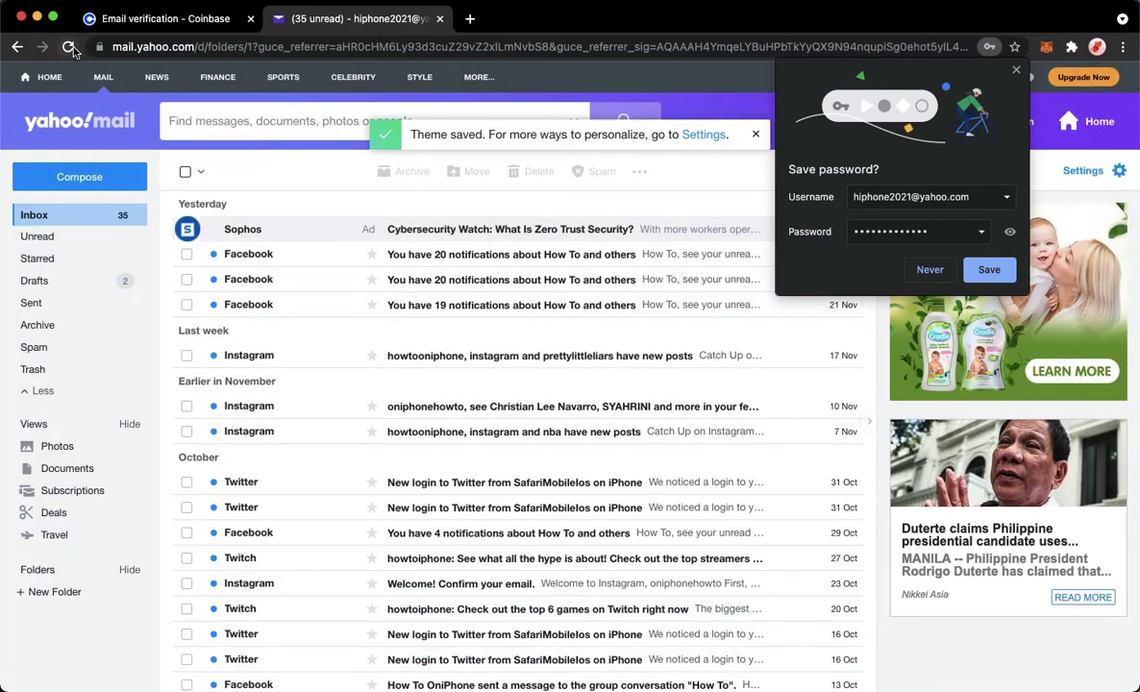
click(69, 46)
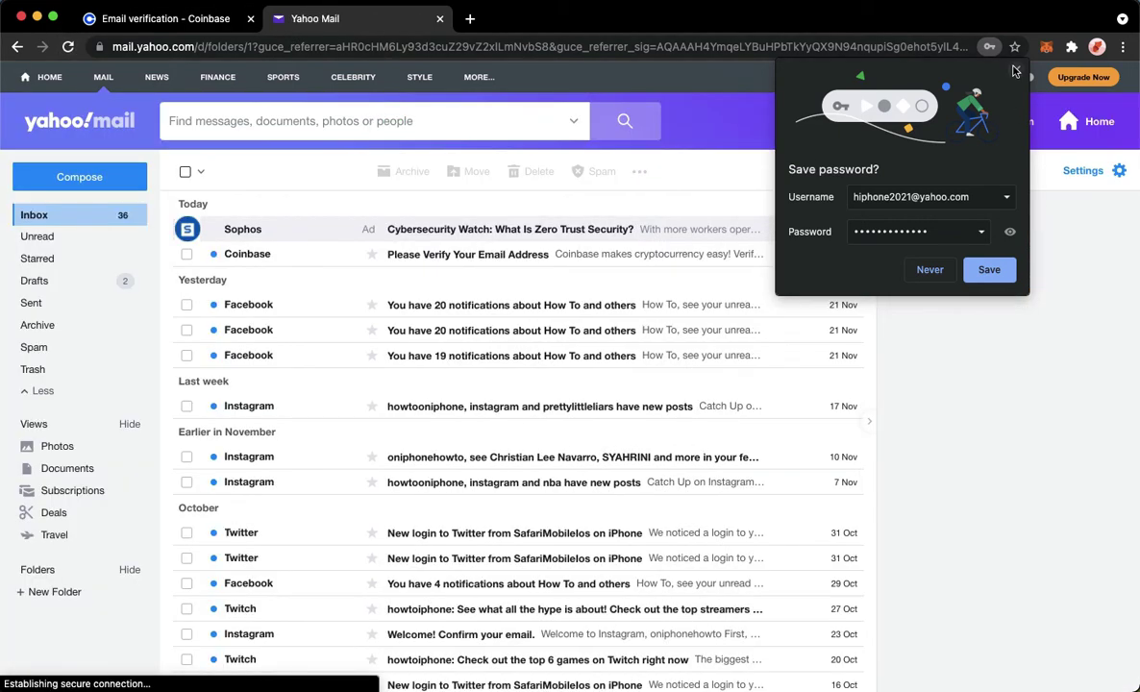
click(1015, 71)
click(248, 255)
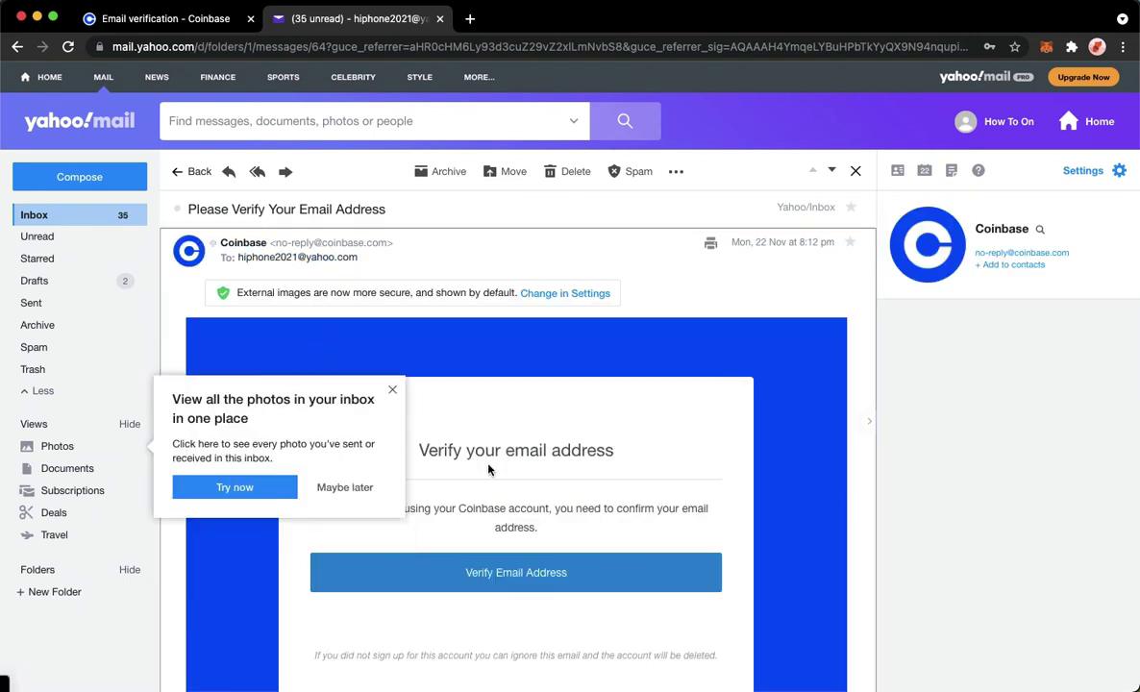
scroll(557, 548, down, 3)
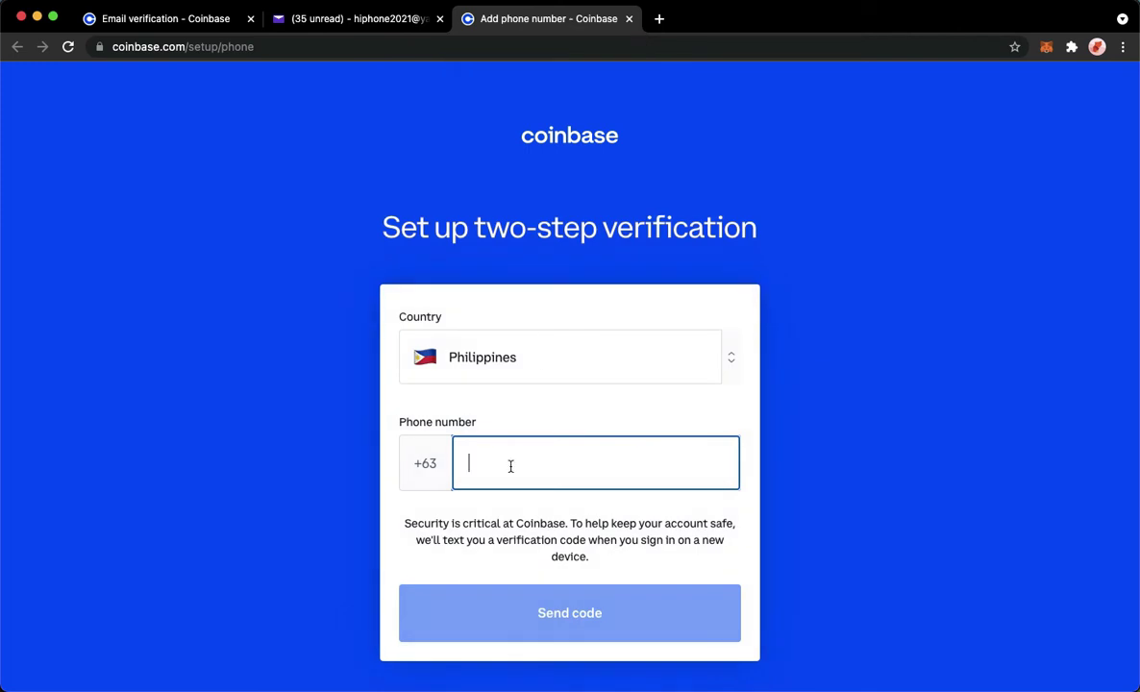
click(513, 633)
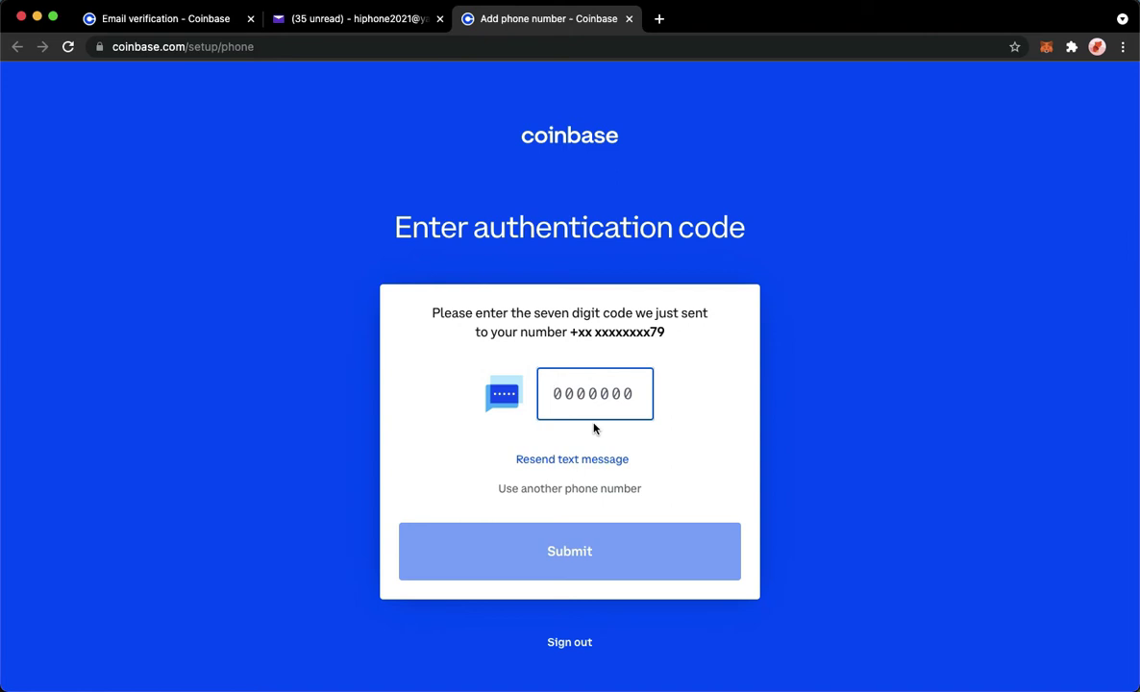
click(591, 566)
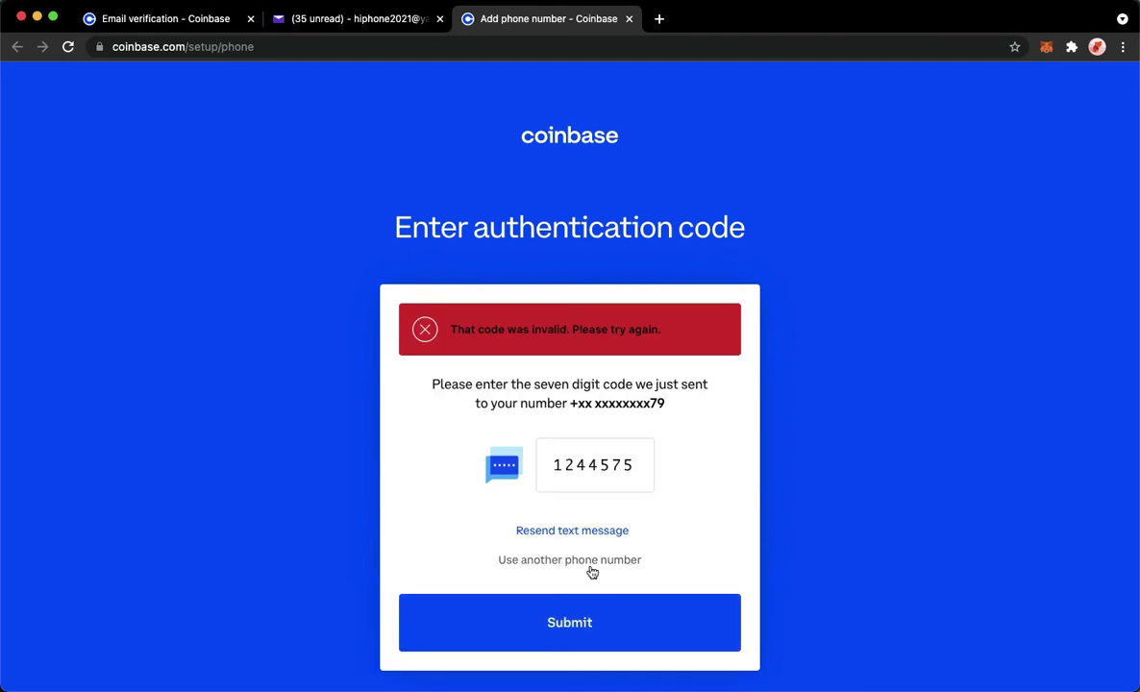
double_click(616, 465)
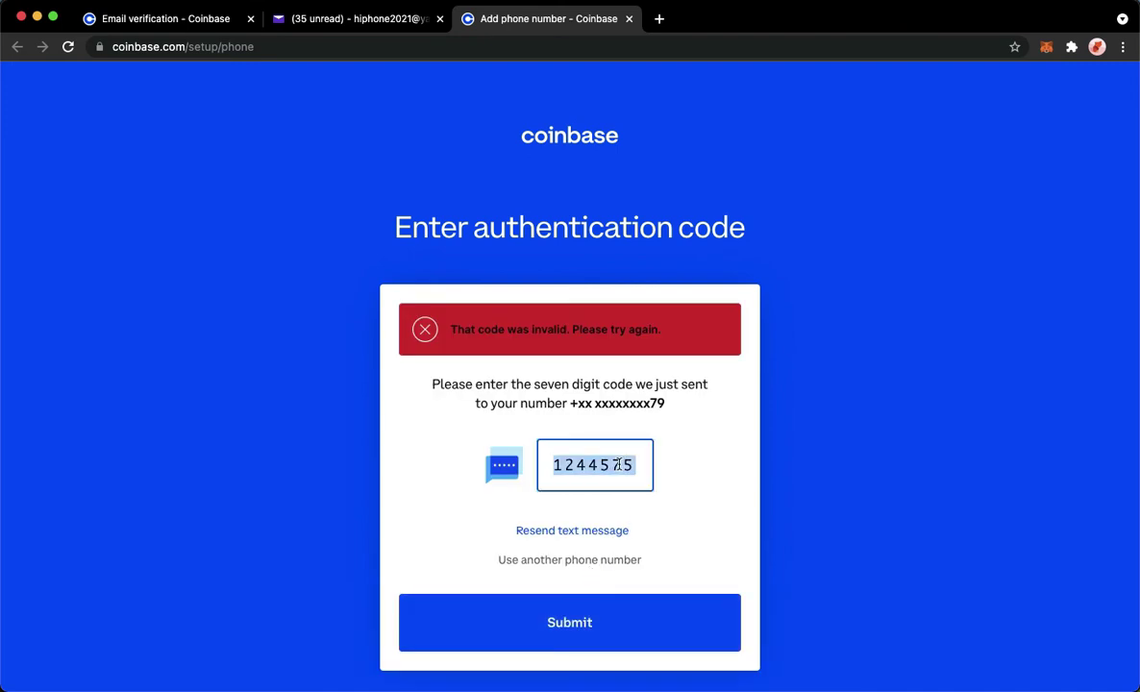
click(613, 639)
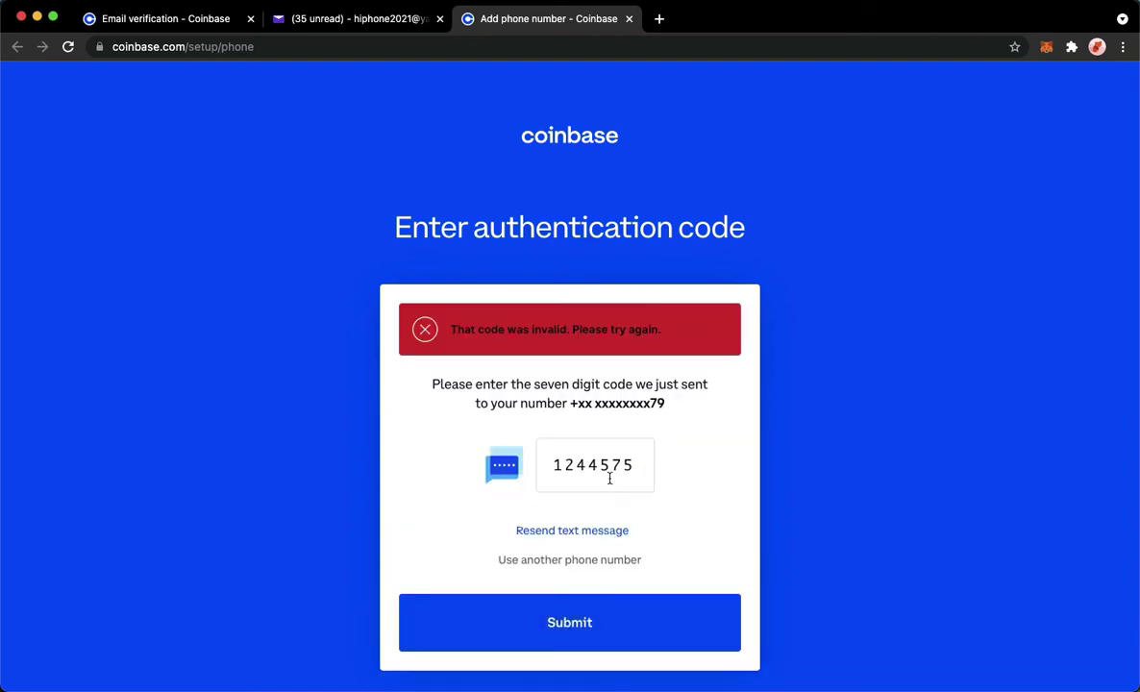
double_click(609, 471)
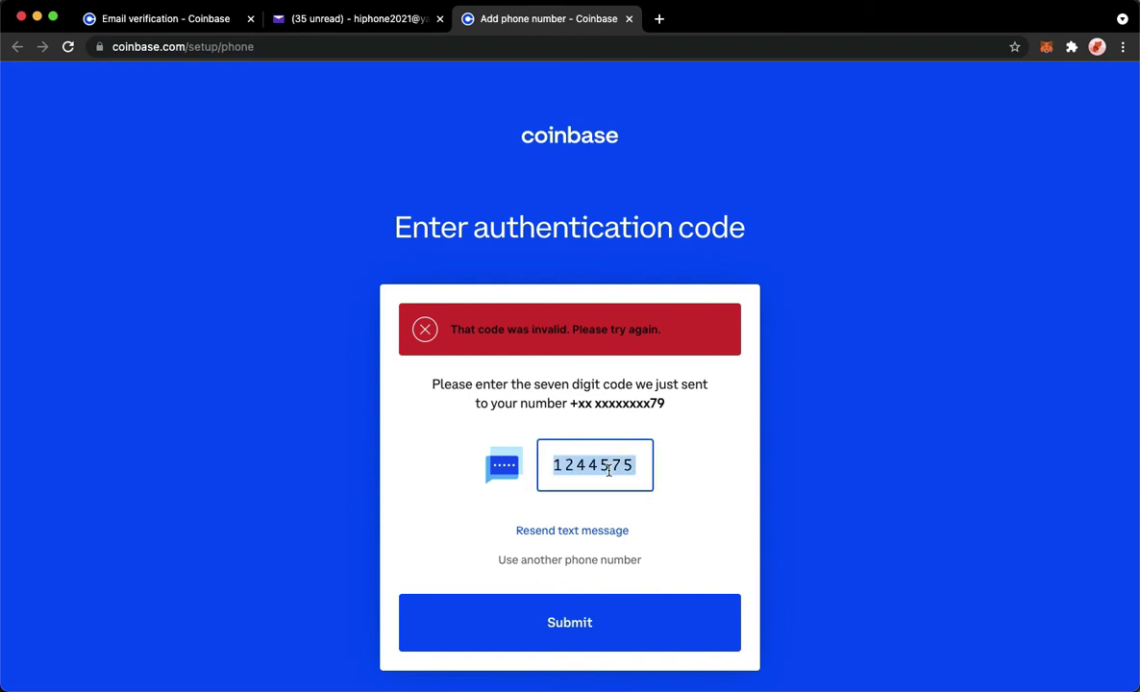
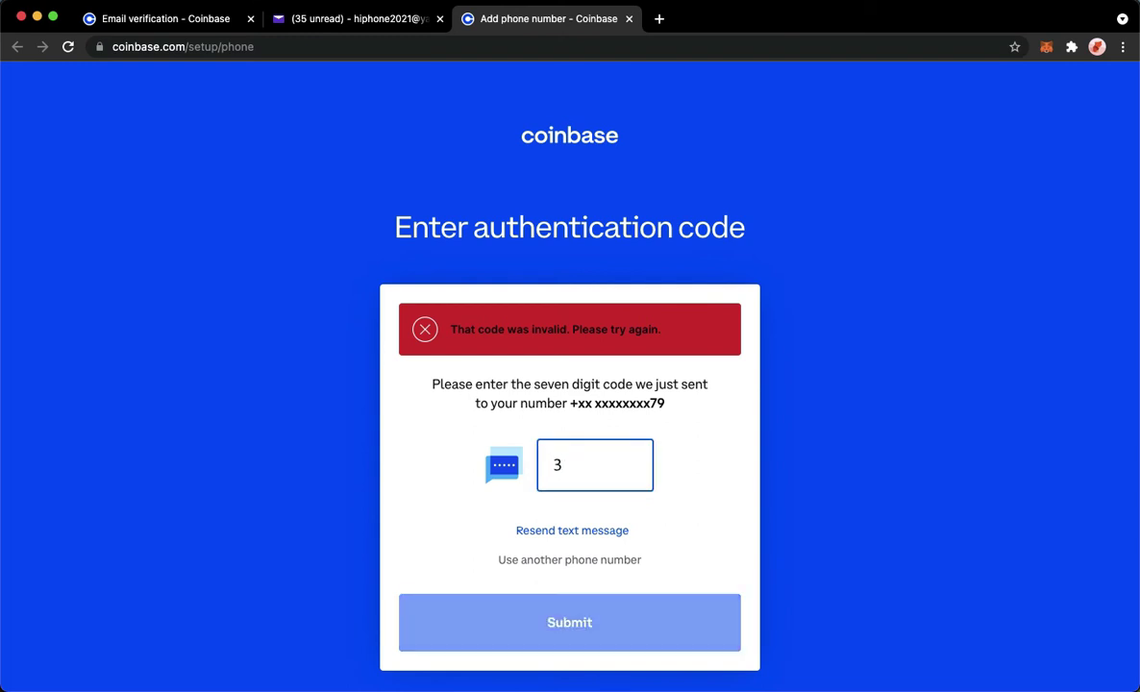
click(623, 631)
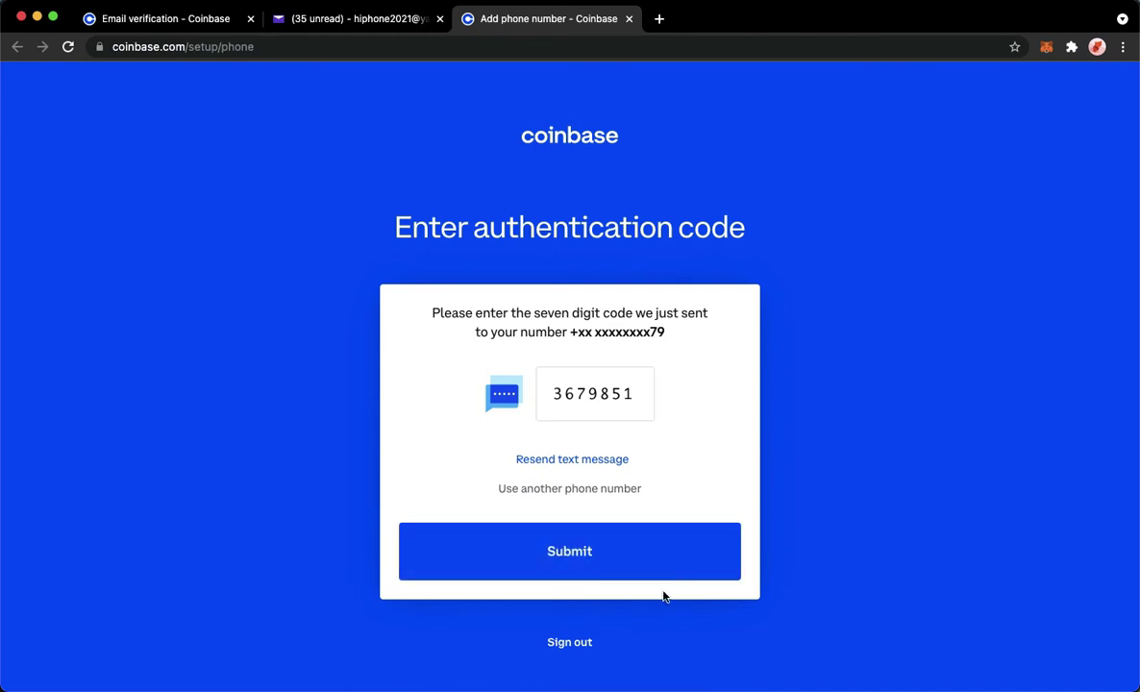
Continue past the You're verified! page and choose to set up a bank card.
click(623, 561)
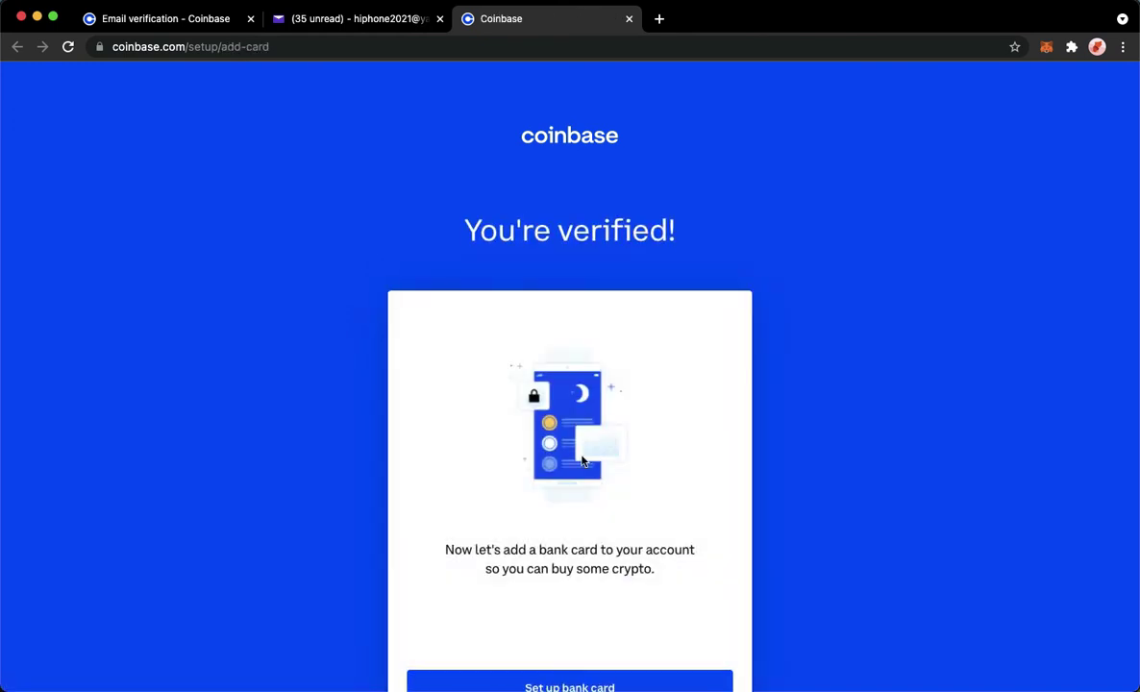
scroll(596, 442, down, 3)
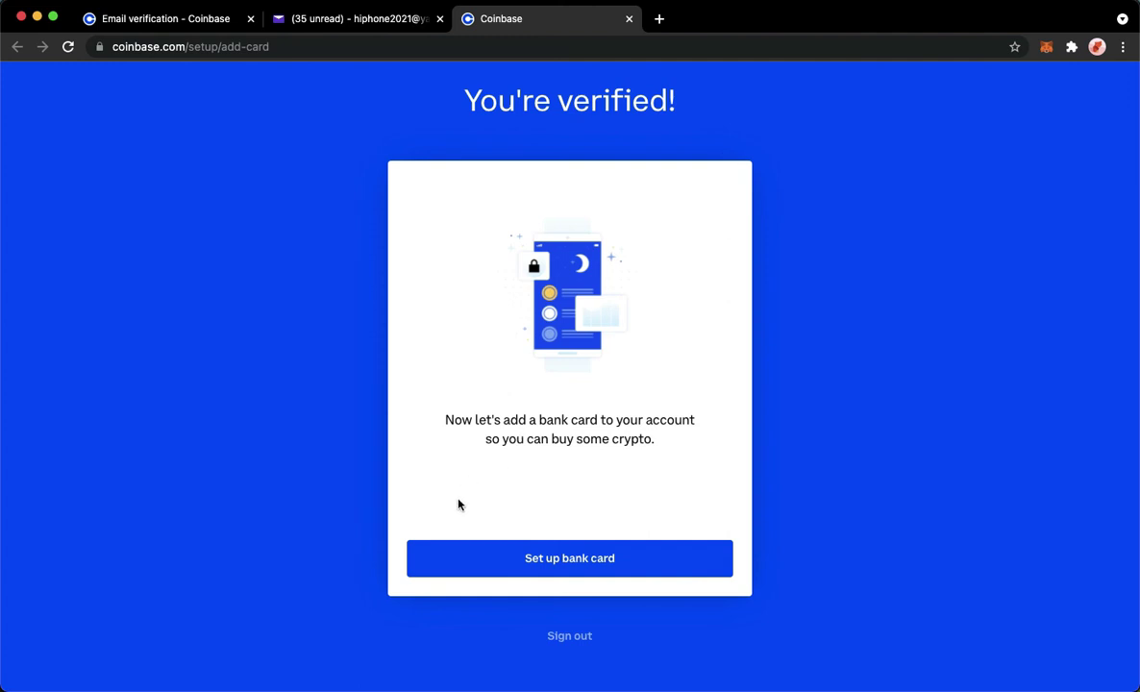
click(465, 566)
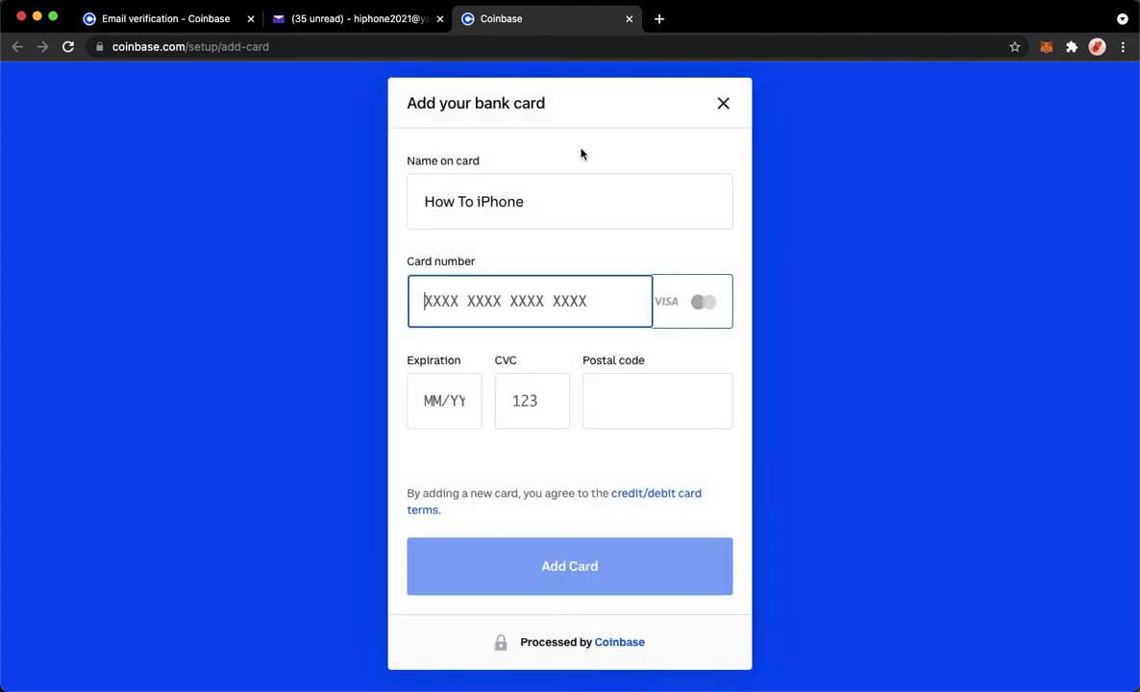
Check the prefilled cardholder name, then step through the card number, expiration and postal code fields.
scroll(632, 163, down, 1)
scroll(620, 166, up, 2)
click(520, 222)
click(577, 317)
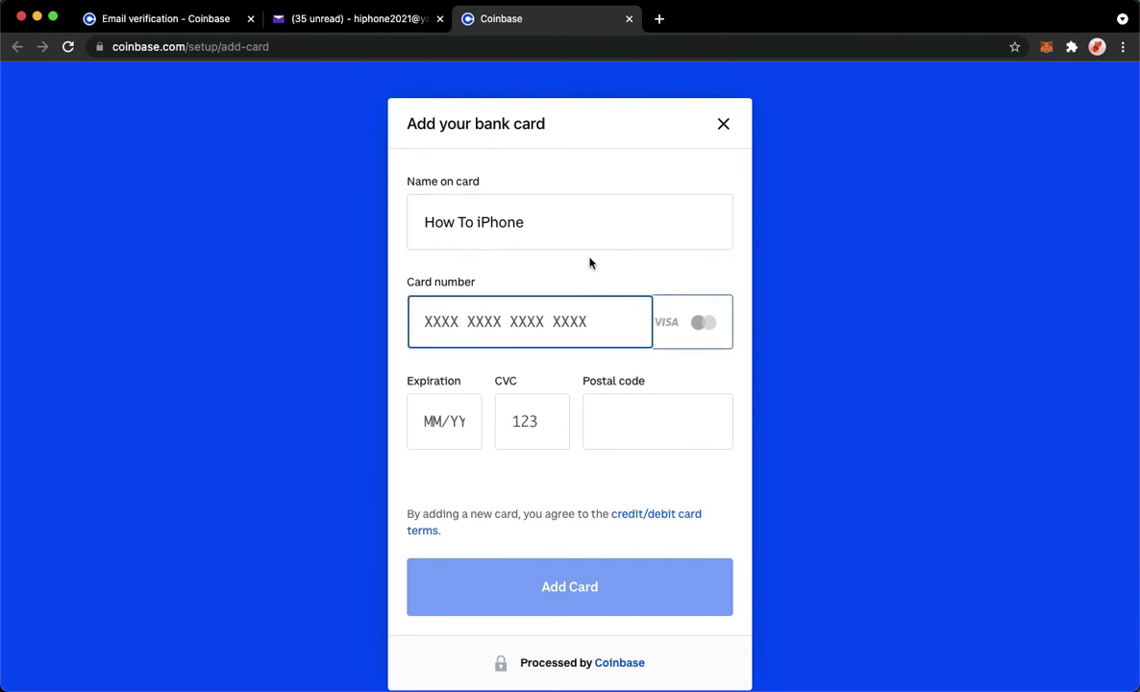
click(509, 222)
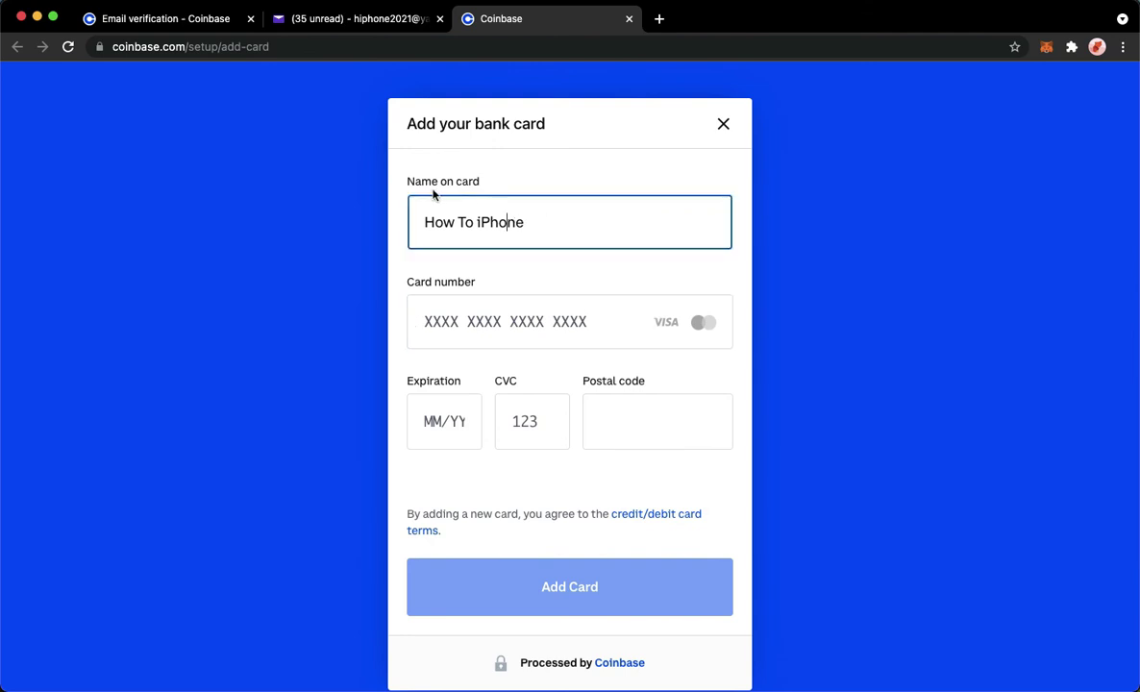
click(446, 298)
scroll(481, 316, down, 2)
click(445, 371)
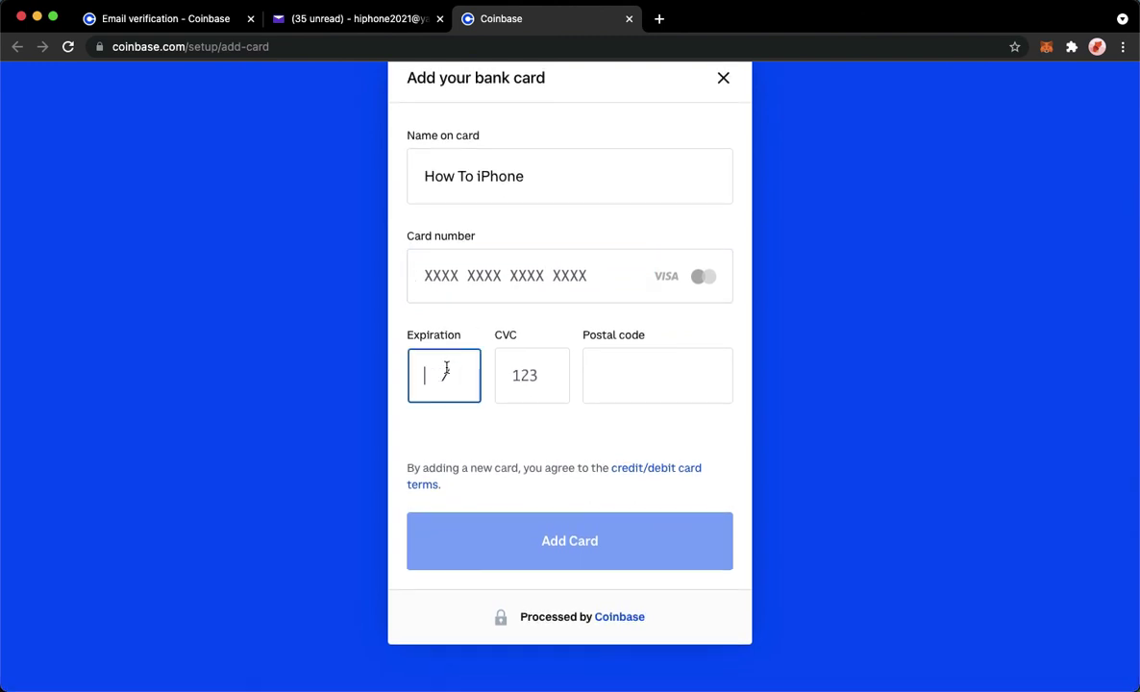
click(525, 385)
click(659, 379)
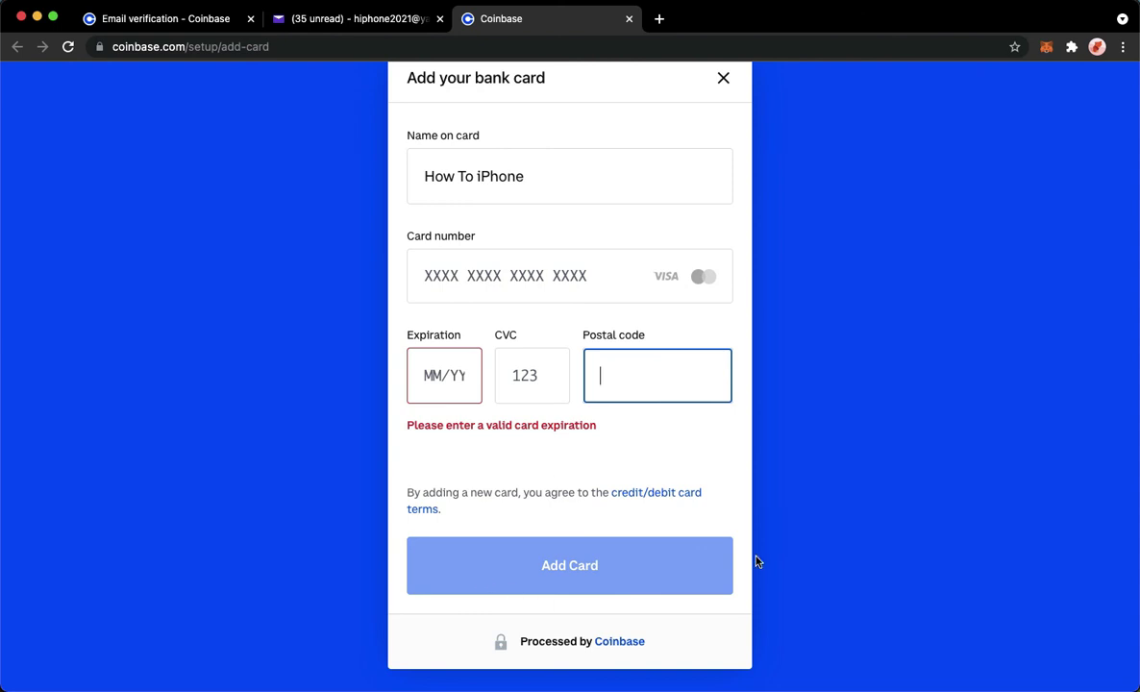
scroll(756, 562, up, 3)
scroll(756, 562, down, 2)
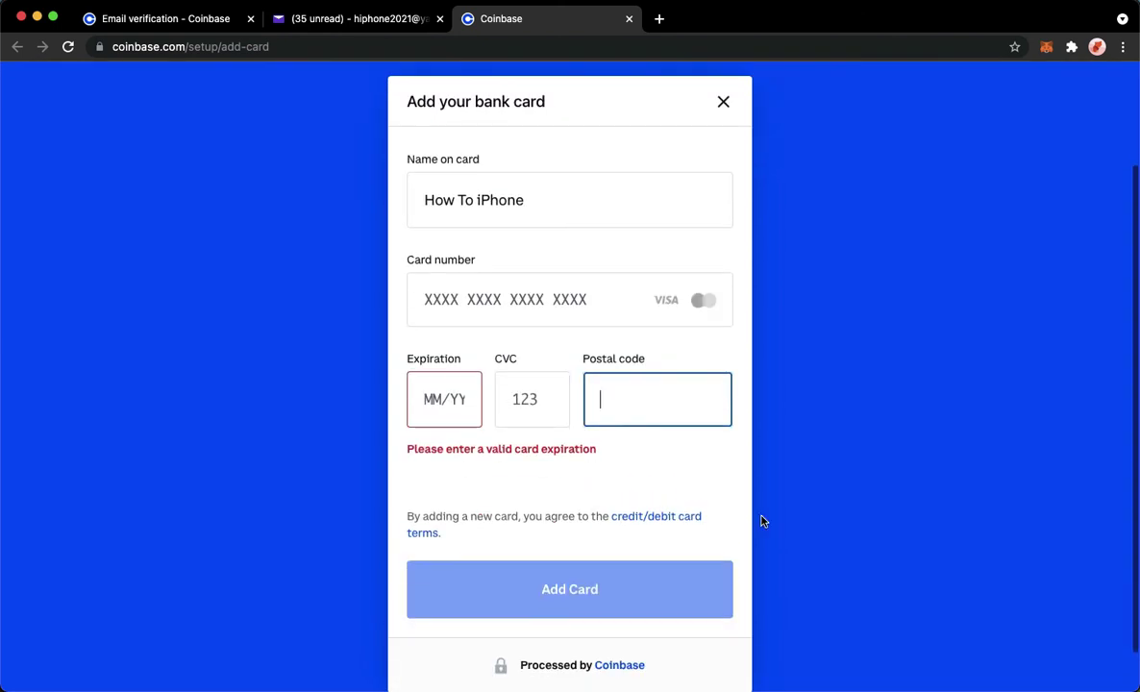